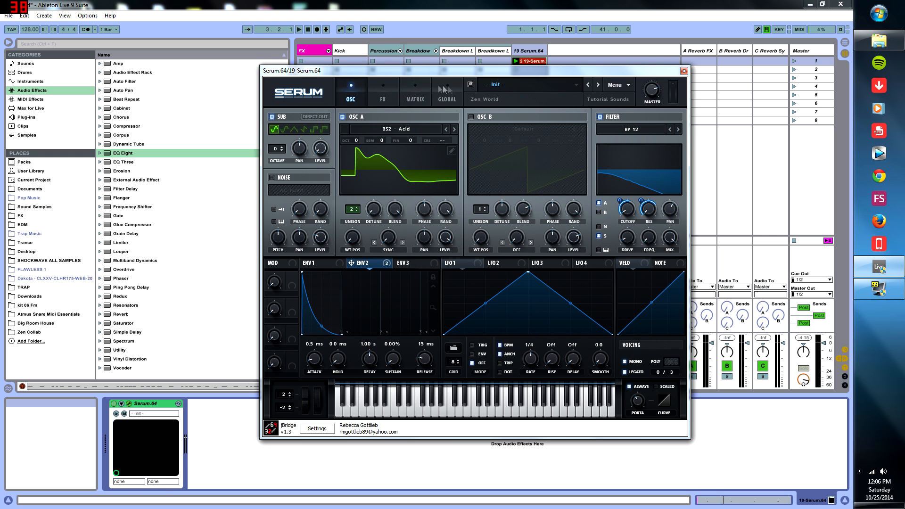
Select the analog BS2 - Acid wavetable for oscillator A.
left_click_drag(367, 74, 427, 80)
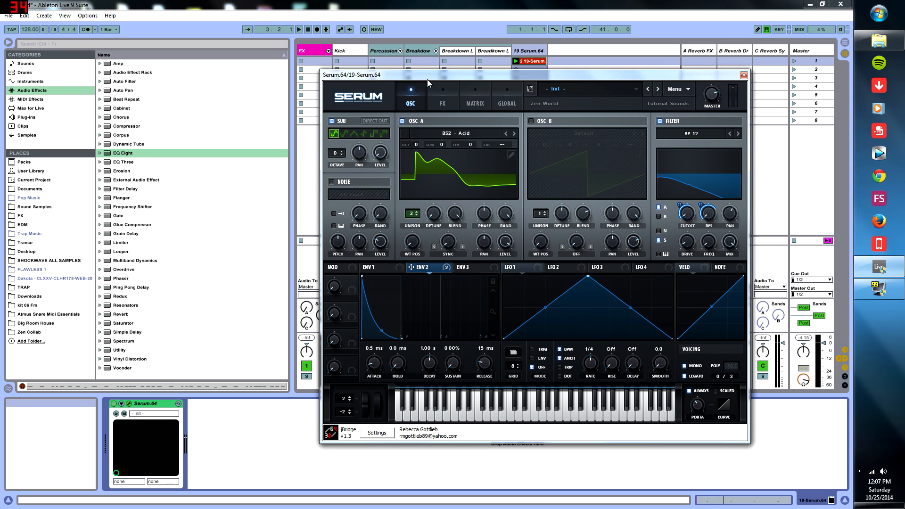
left_click_drag(422, 81, 374, 74)
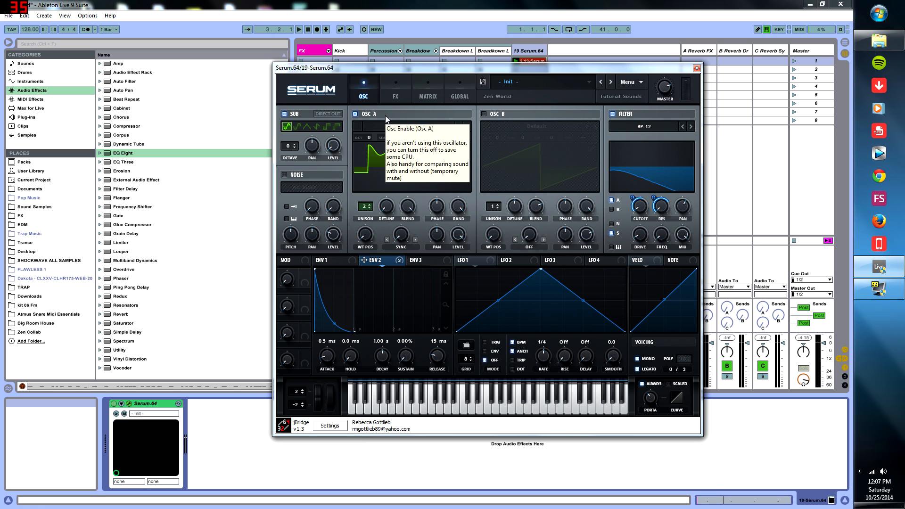
left_click(402, 127)
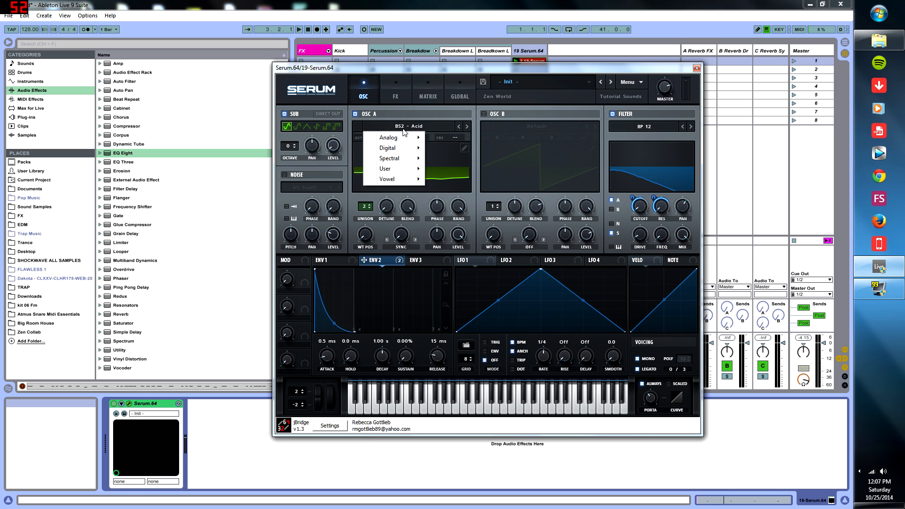
mouse_move(404, 138)
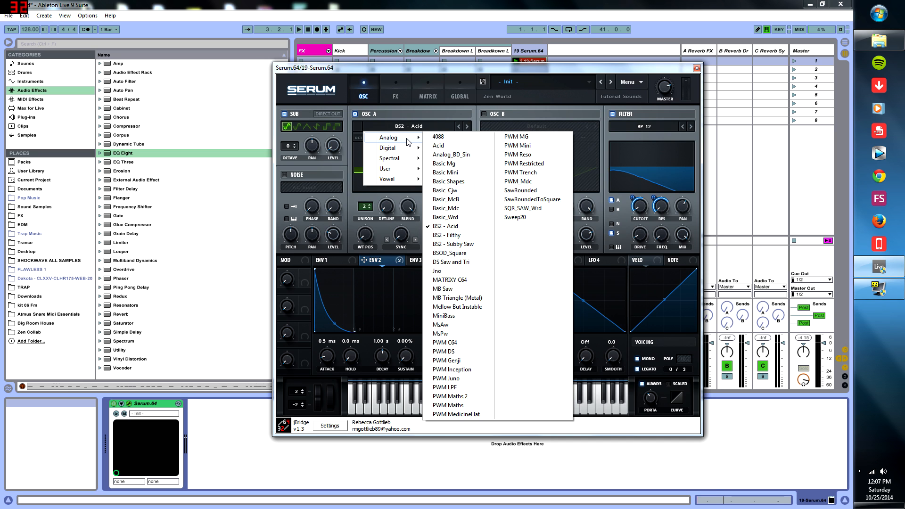
left_click(419, 128)
left_click(419, 127)
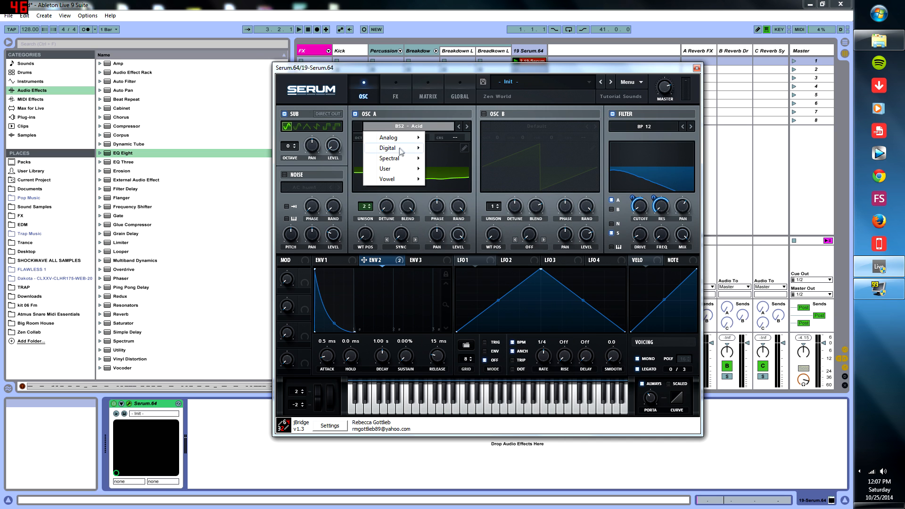
mouse_move(398, 139)
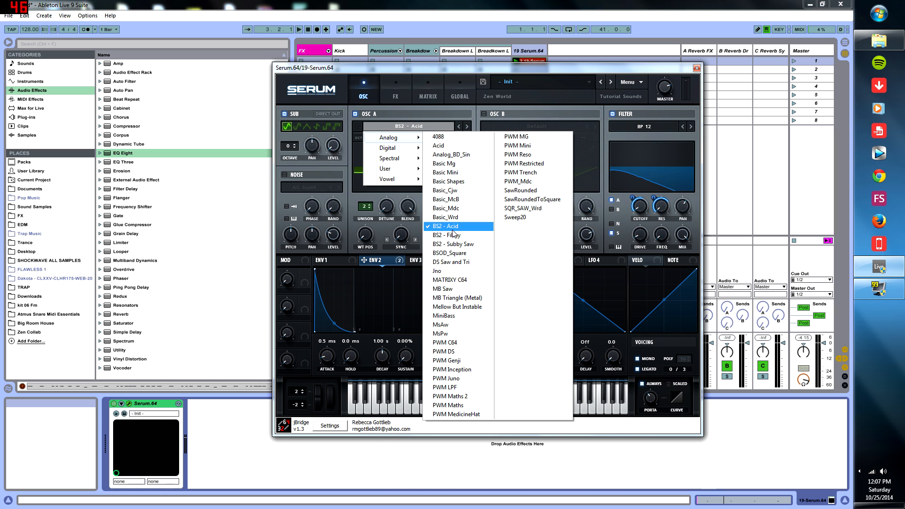
left_click(452, 229)
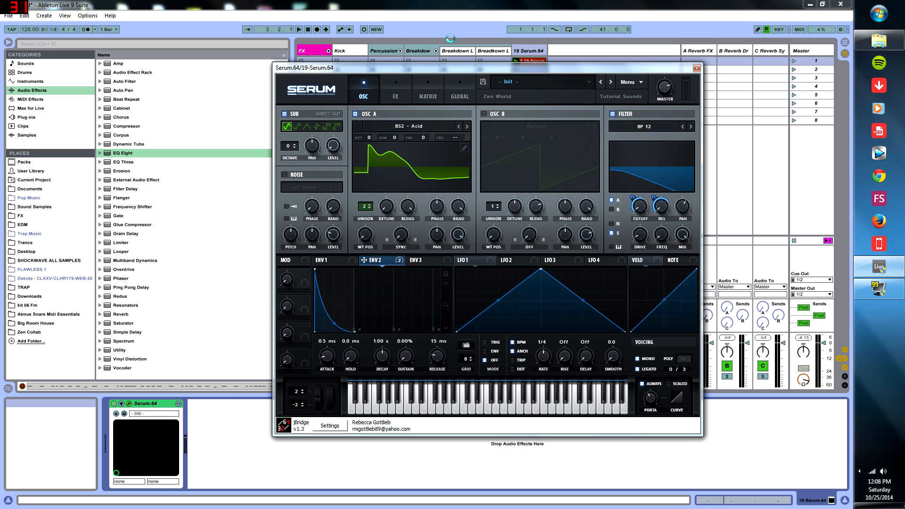
Set oscillator A's unison blend to 53 and adjust its unison detune and wavetable position.
left_click_drag(405, 205, 403, 254)
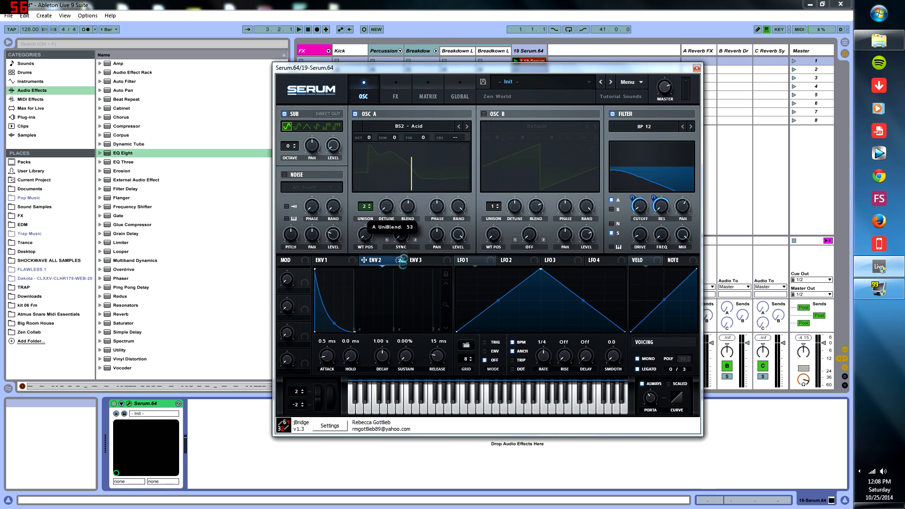
left_click_drag(386, 206, 381, 270)
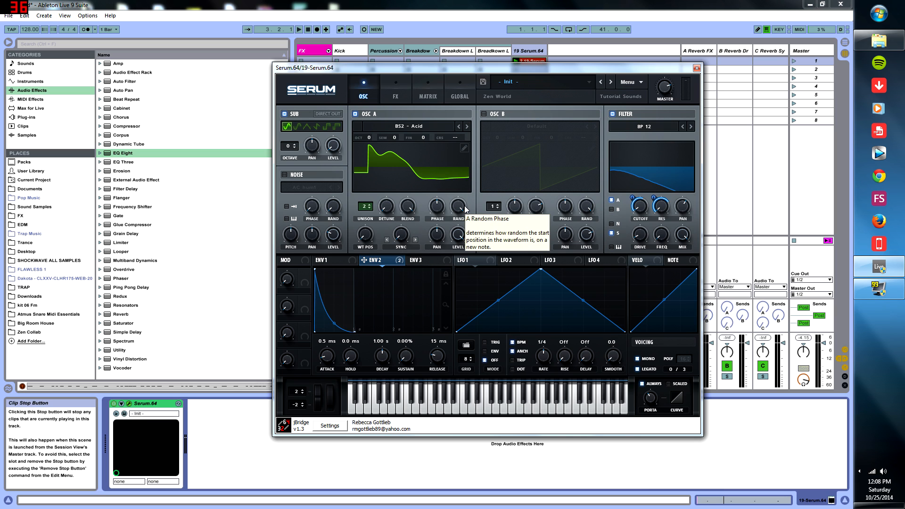
mouse_move(366, 240)
left_mouse_down()
mouse_move(381, 212)
mouse_move(361, 264)
mouse_move(363, 256)
left_mouse_up()
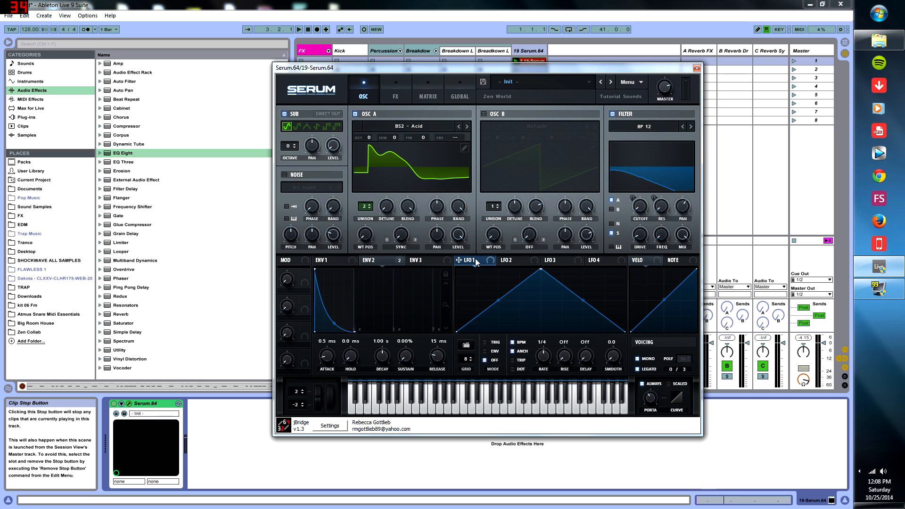
left_click_drag(371, 235, 401, 278)
Choose the Multi BP 12 filter type and adjust the filter's pan and drive.
left_click(639, 125)
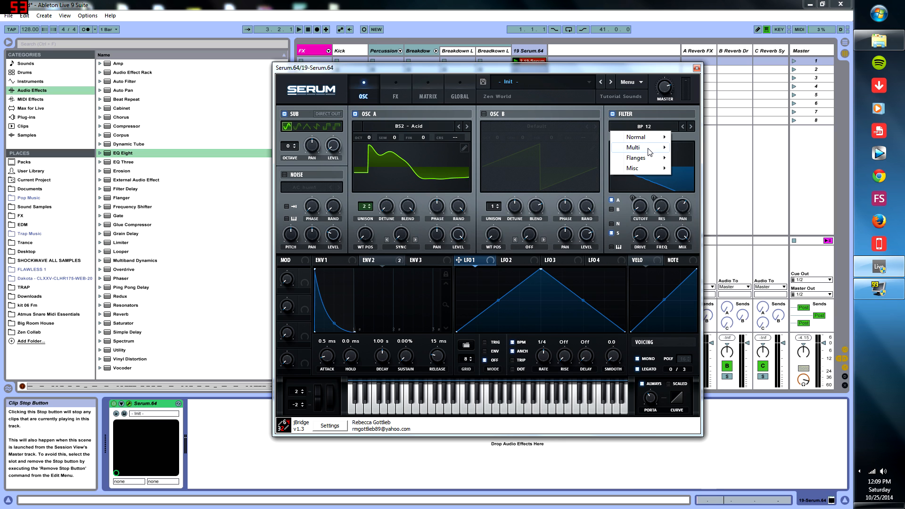
mouse_move(657, 147)
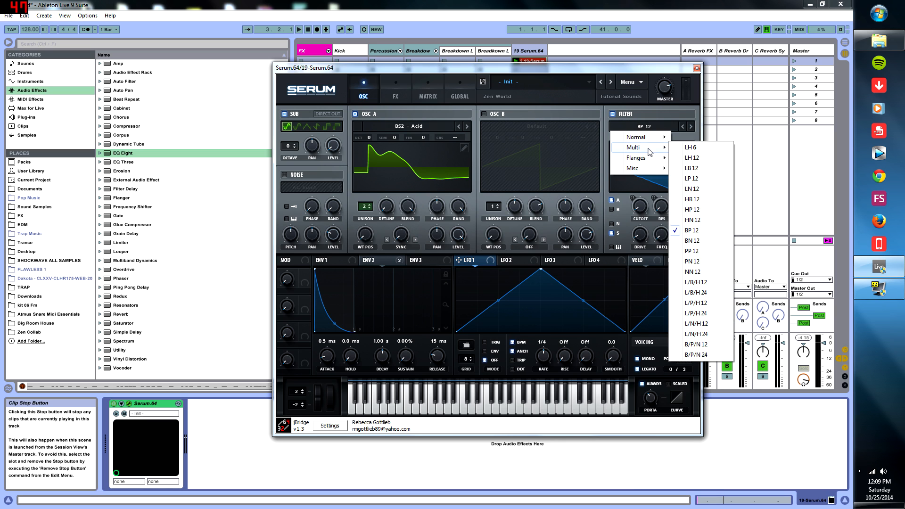
left_click(701, 233)
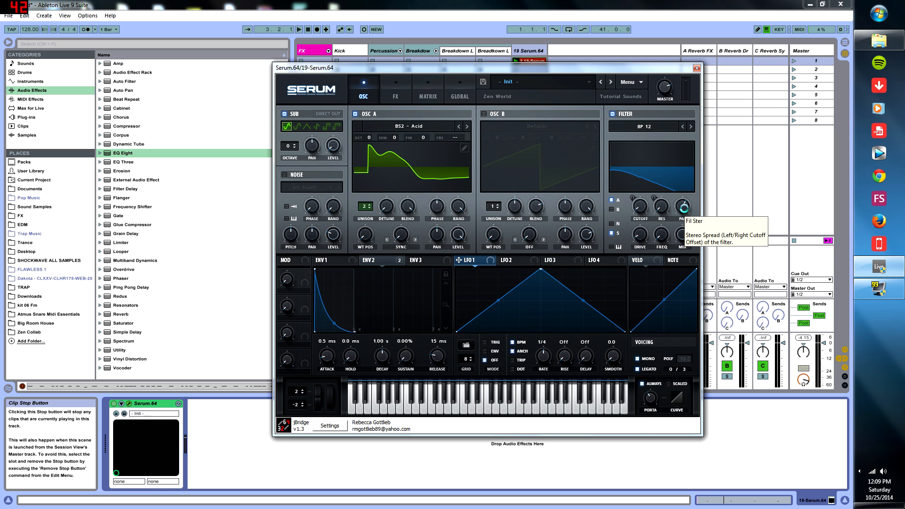
left_click_drag(683, 208, 680, 219)
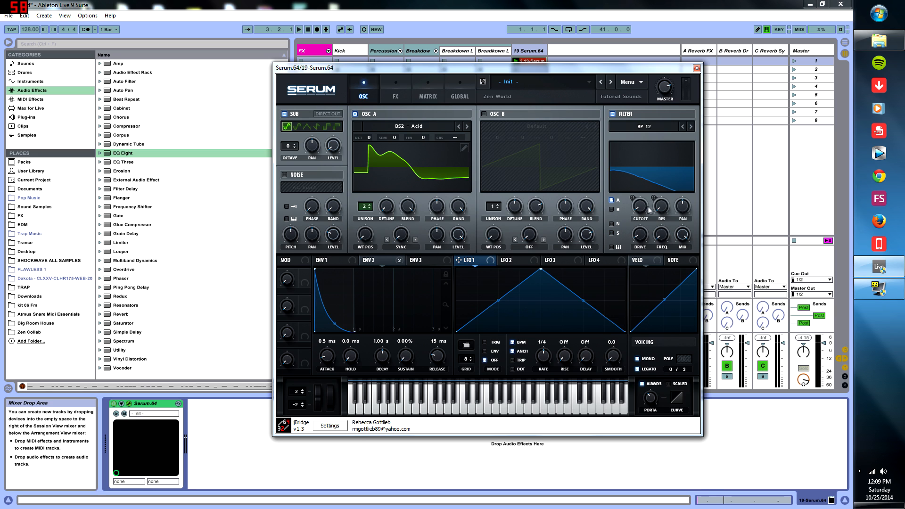
mouse_move(644, 238)
left_mouse_down()
mouse_move(657, 220)
mouse_move(643, 247)
mouse_move(651, 230)
left_mouse_up()
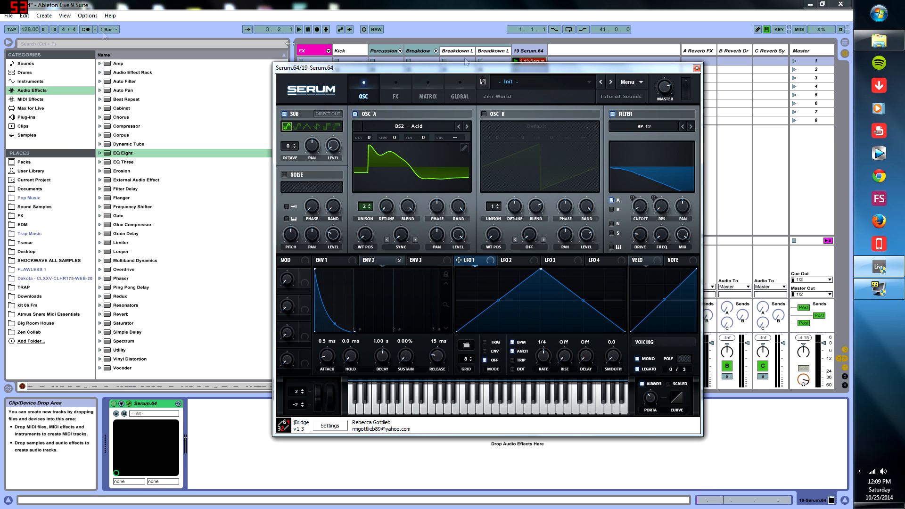
Add an EQ Eight effect after Serum on the track and move the synth window clear of it.
left_click(106, 156)
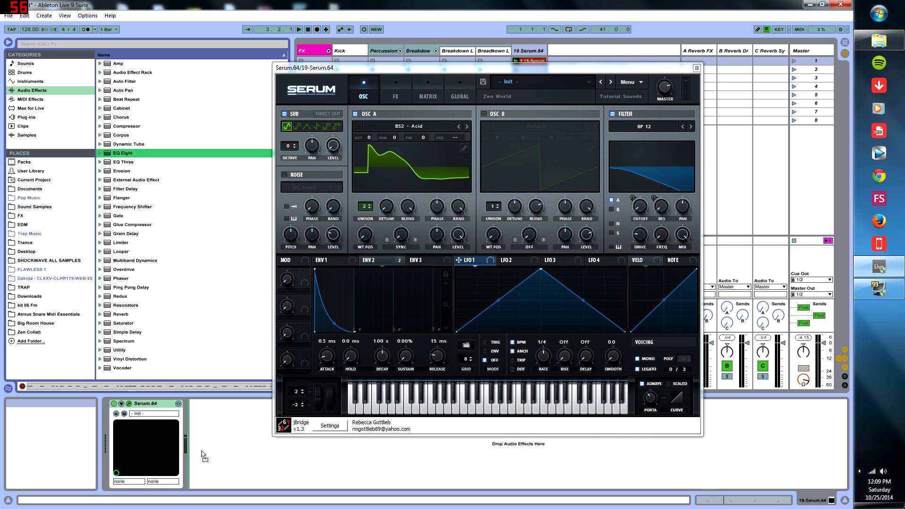
double_click(106, 155)
left_click_drag(532, 68, 598, 46)
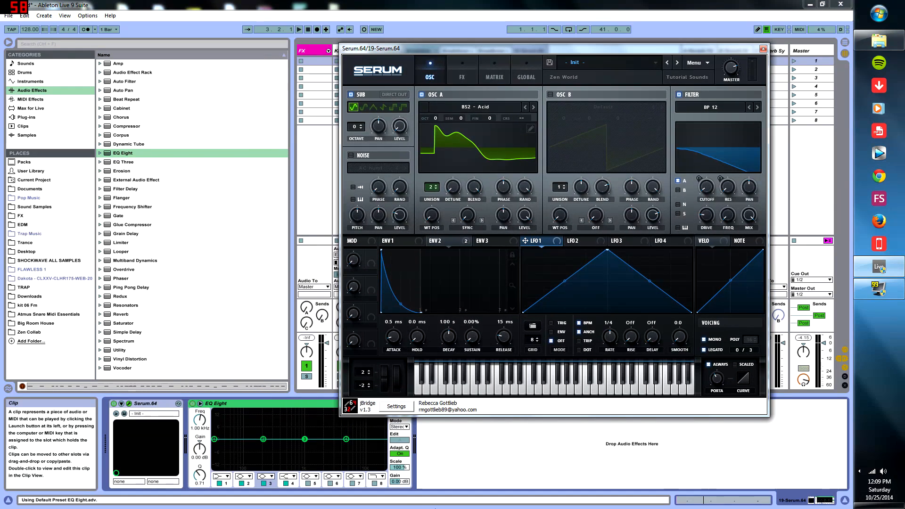
Shape a band-pass curve in EQ Eight with a band 2 low cut, a band 8 high cut and a 3.35 dB band 3 boost at 850 Hz.
left_click(263, 439)
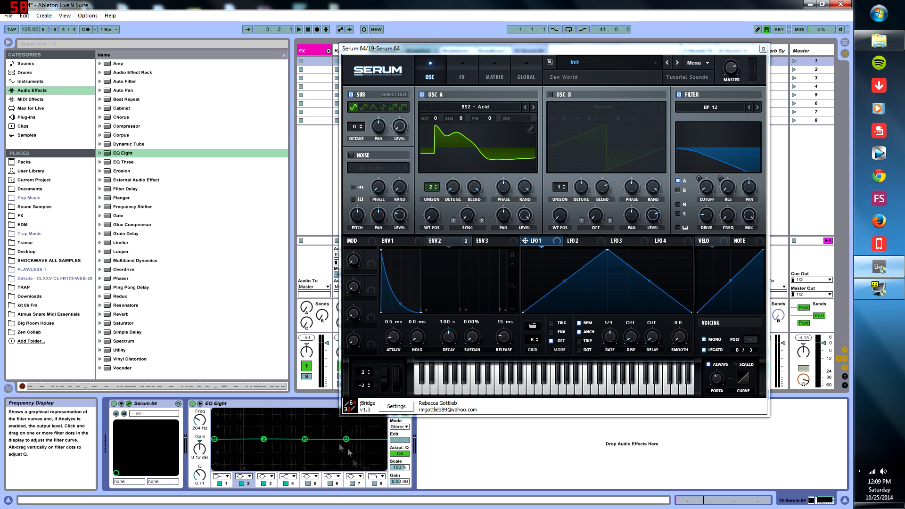
left_click_drag(304, 439, 296, 439)
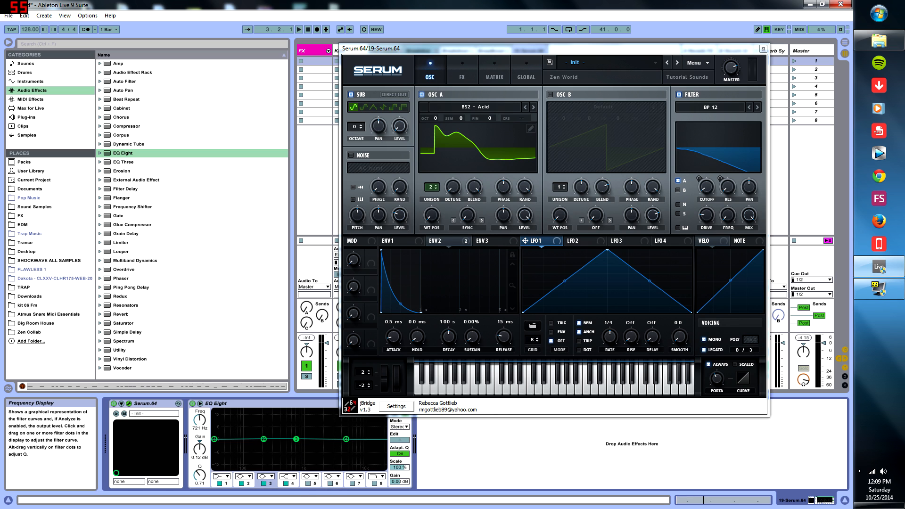
left_click(244, 476)
left_click(247, 429)
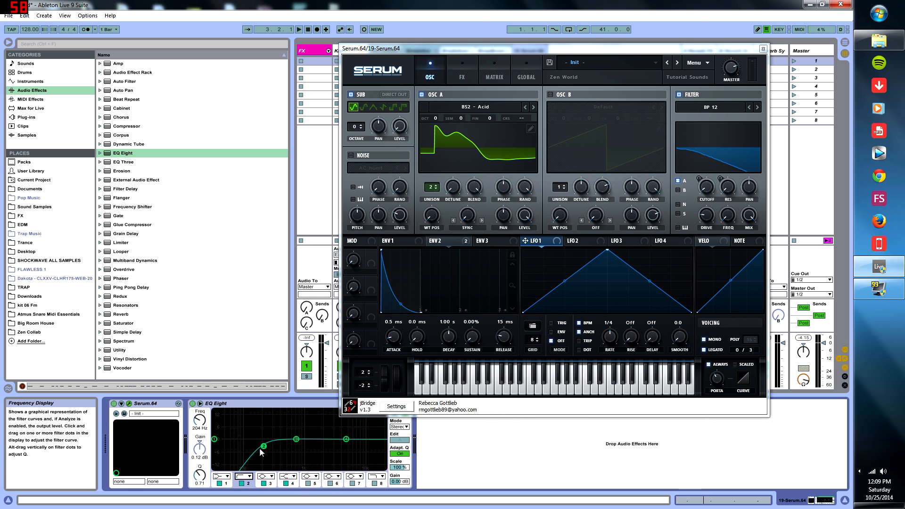
left_click(374, 484)
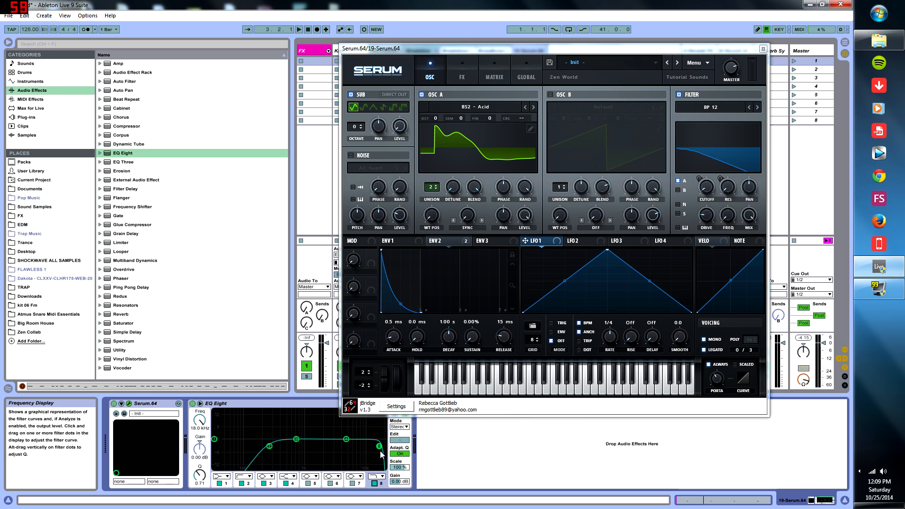
left_click_drag(379, 446, 315, 451)
left_click_drag(316, 450, 300, 433)
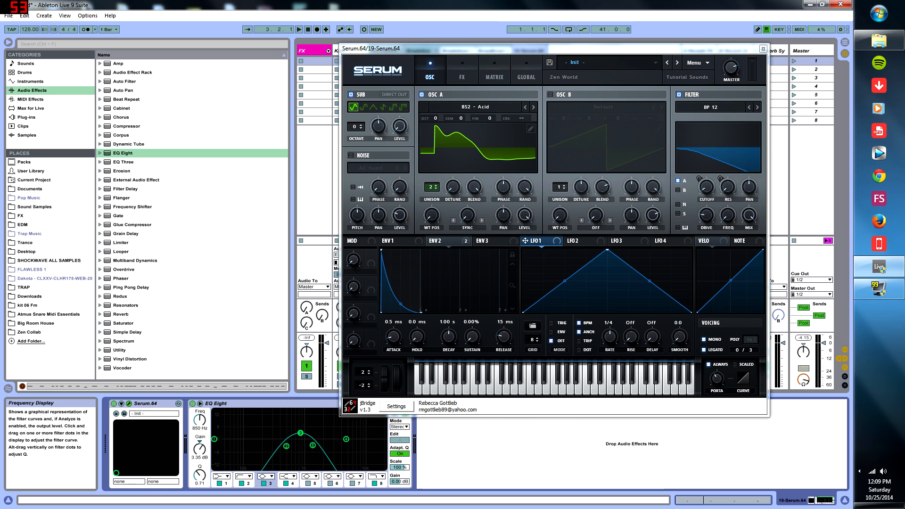
Move EQ Eight's band 1 to 123 Hz with a gain of 4.34 dB.
left_click_drag(214, 439, 230, 438)
left_click(227, 476)
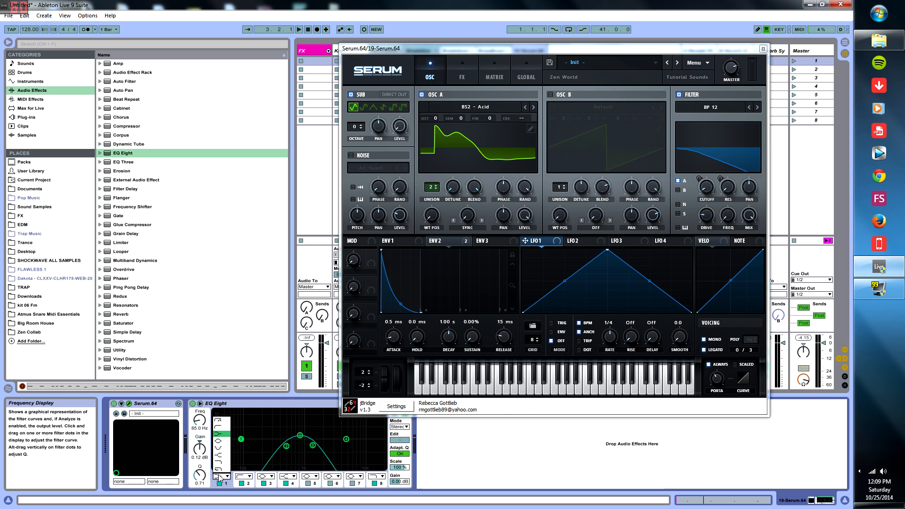
left_click(224, 462)
mouse_move(242, 439)
left_mouse_down()
mouse_move(248, 415)
mouse_move(245, 441)
mouse_move(250, 431)
left_mouse_up()
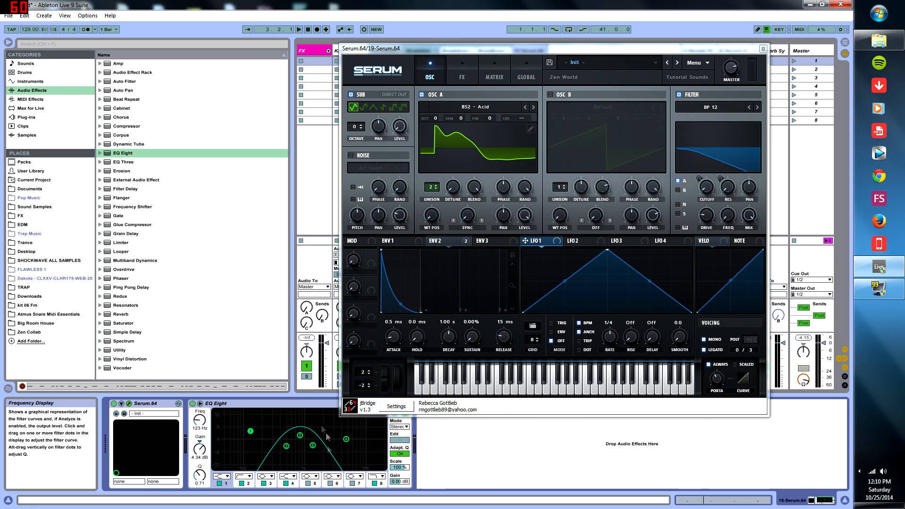
Delete the EQ Eight effect from the track.
left_click(243, 405)
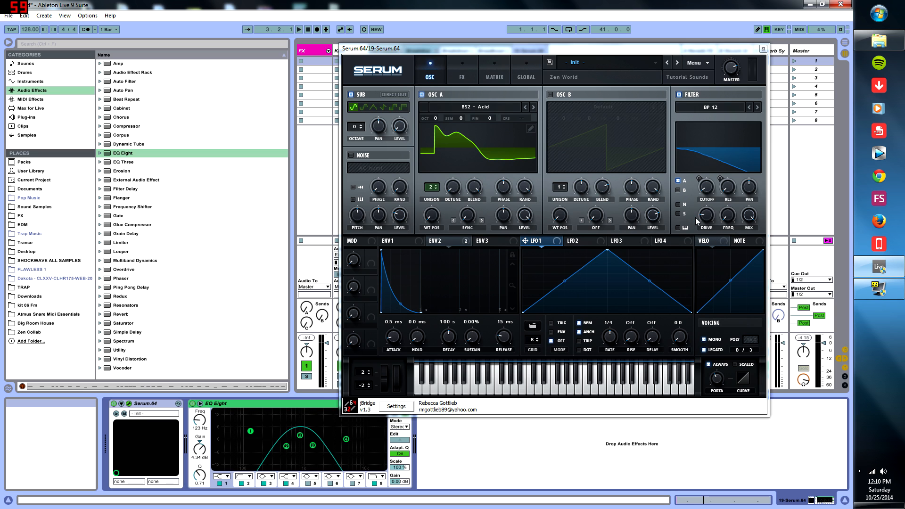
key("Delete")
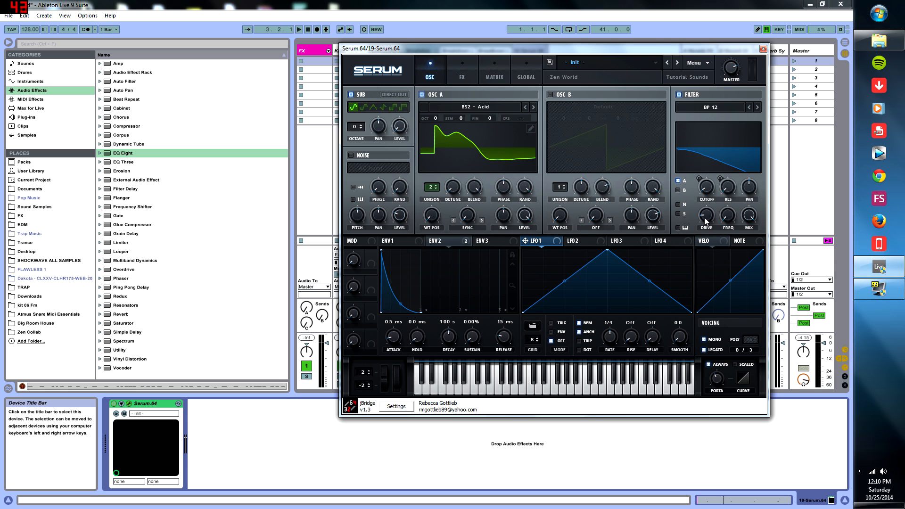
Adjust the filter drive, and set envelope 2's sustain to 0.00% and its decay to 915 ms.
left_click_drag(704, 218, 716, 213)
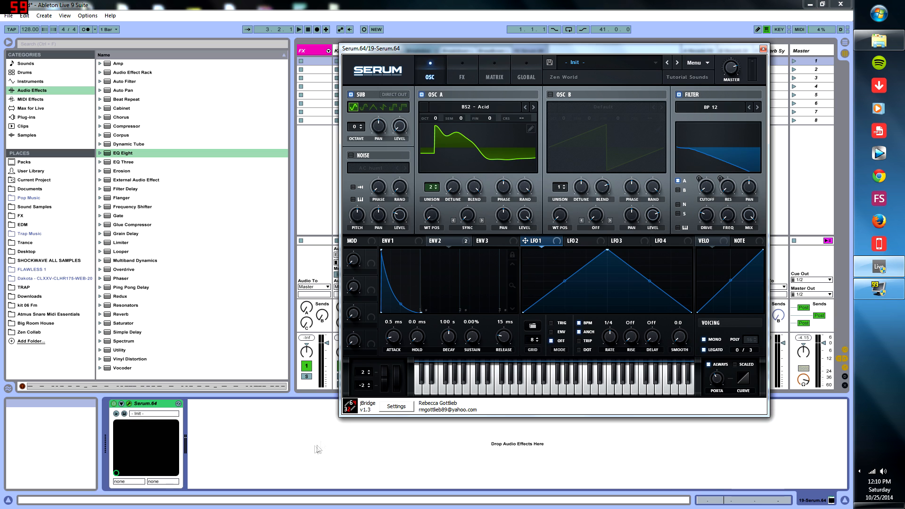
left_click(442, 242)
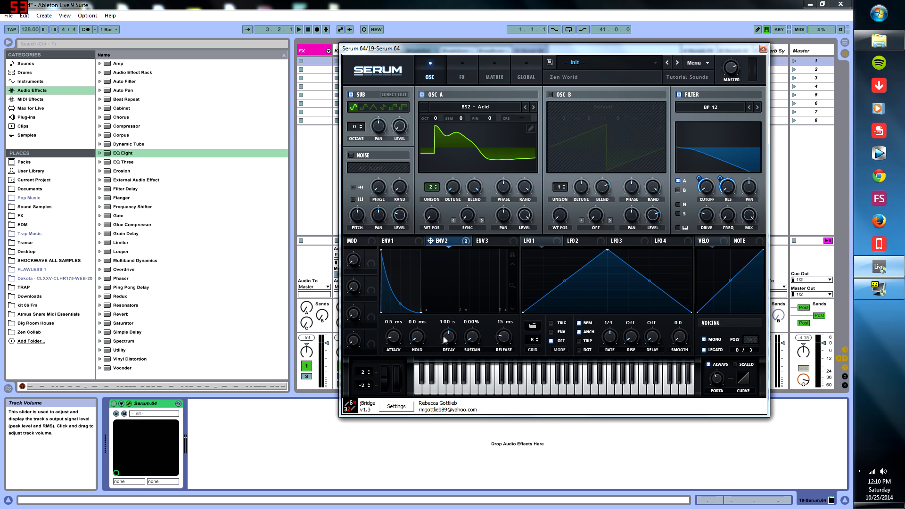
left_click_drag(473, 341, 554, 236)
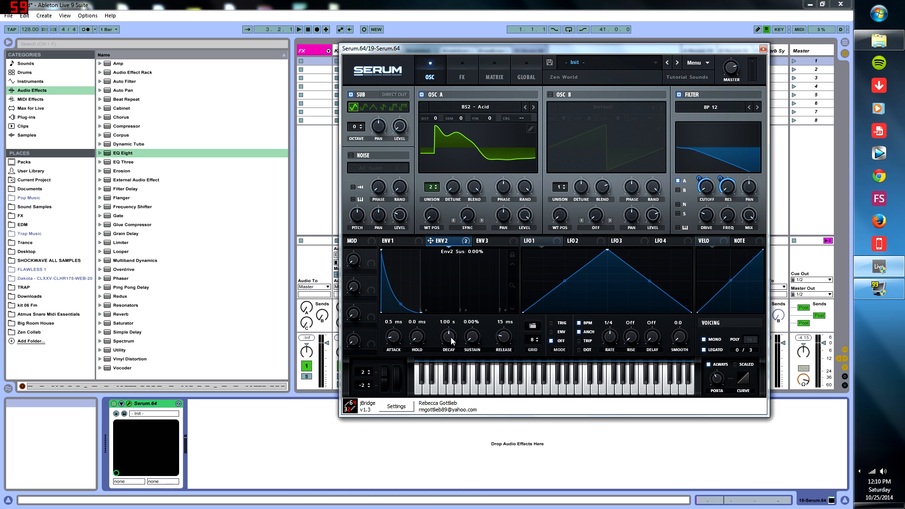
mouse_move(451, 340)
left_mouse_down()
mouse_move(445, 330)
mouse_move(449, 343)
left_mouse_up()
Adjust envelope 2's modulation amounts on the filter cutoff and resonance.
left_click_drag(699, 179, 707, 138)
mouse_move(699, 179)
left_mouse_down()
mouse_move(696, 204)
mouse_move(704, 189)
left_mouse_up()
left_click_drag(720, 177, 724, 206)
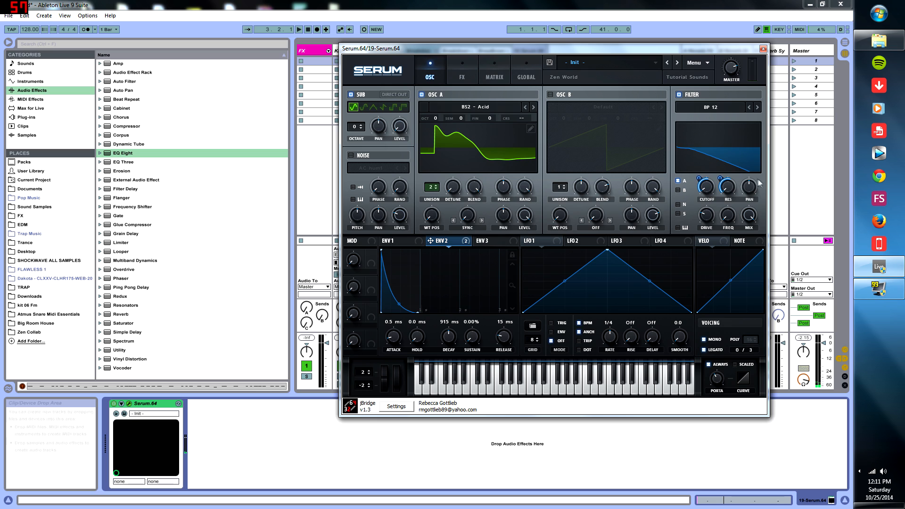
mouse_move(723, 181)
left_mouse_down()
mouse_move(737, 165)
mouse_move(717, 192)
left_mouse_up()
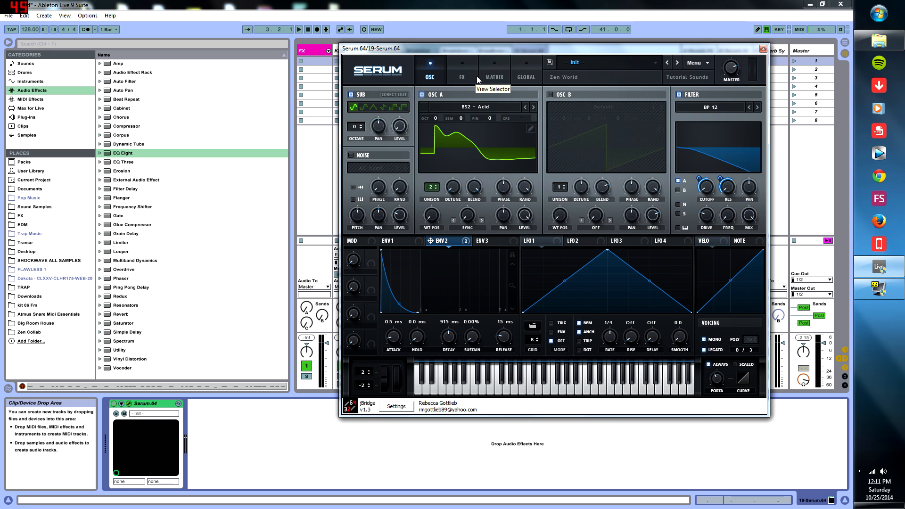
Examine the distortion, reverb and EQ settings in Serum's effects rack.
left_click(468, 75)
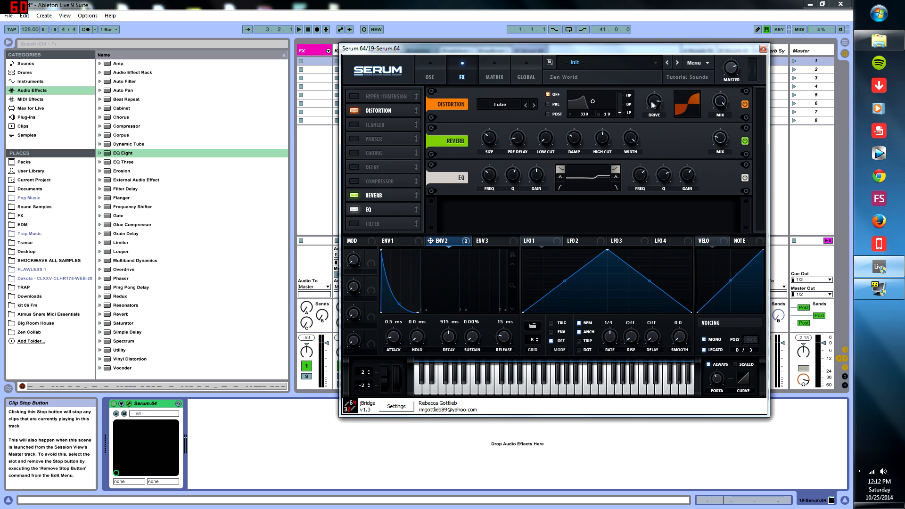
mouse_move(649, 123)
left_click_drag(636, 154, 653, 105)
mouse_move(721, 143)
left_click_drag(661, 176, 659, 197)
left_click_drag(646, 228, 646, 178)
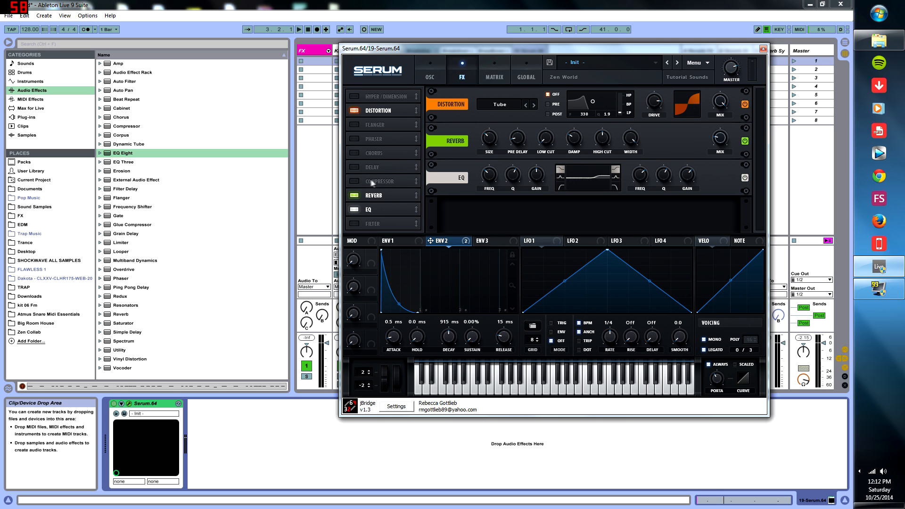
Try the compressor with multiband enabled in the effects rack, and switch the compressor back off.
left_click(358, 181)
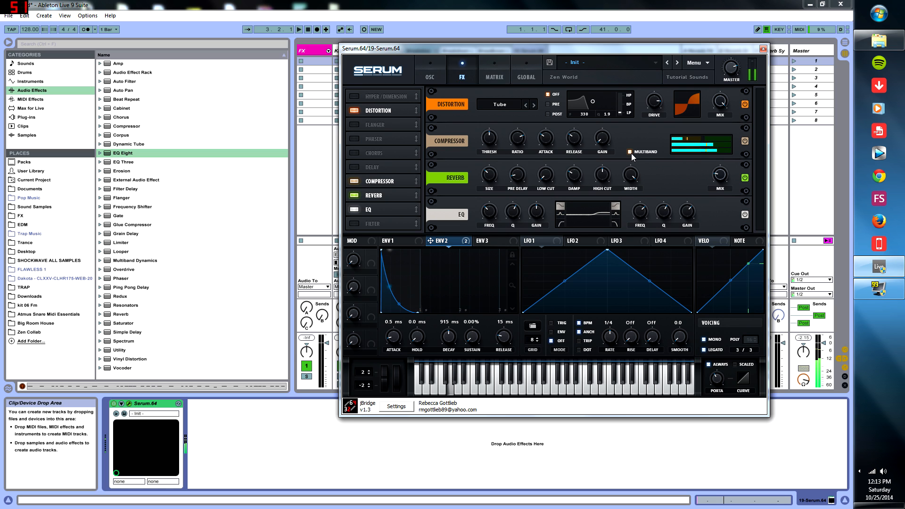
left_click(354, 181)
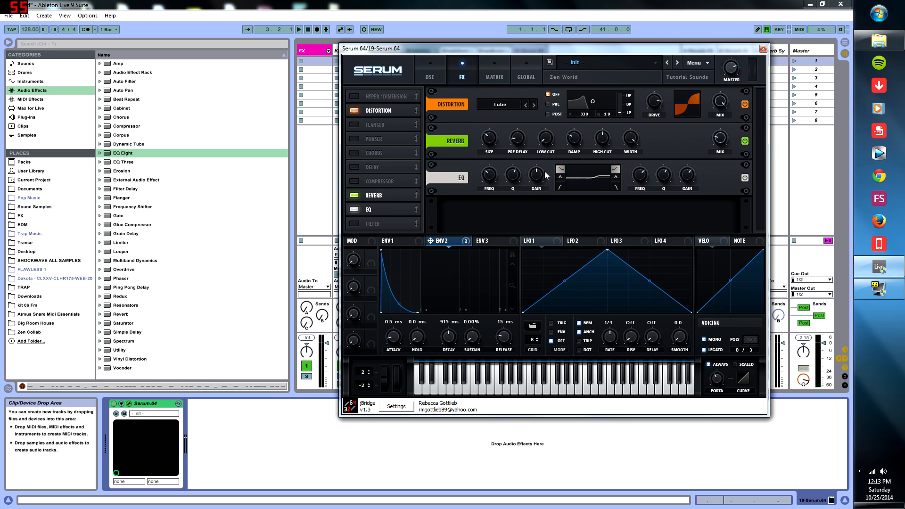
Return to the oscillator page and adjust the portamento time in the voicing section.
left_click(431, 61)
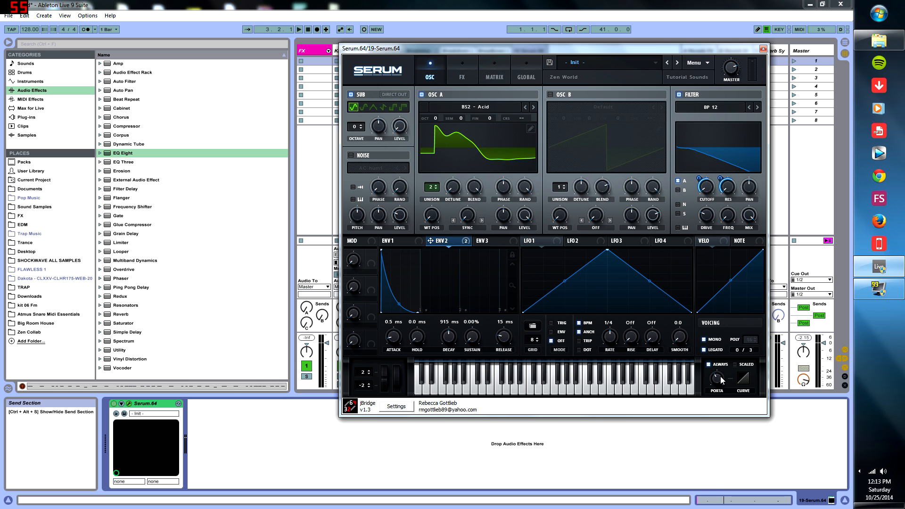
mouse_move(712, 393)
left_click_drag(713, 393, 718, 380)
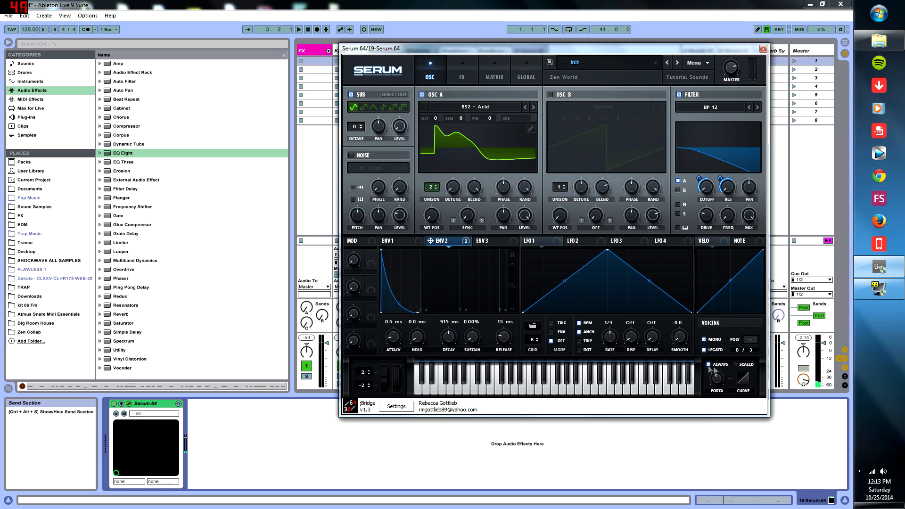
mouse_move(879, 506)
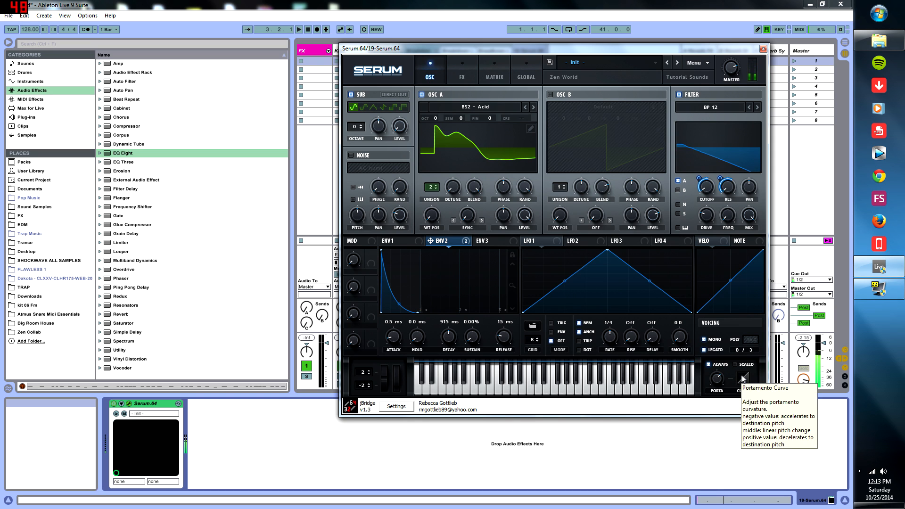
mouse_move(717, 382)
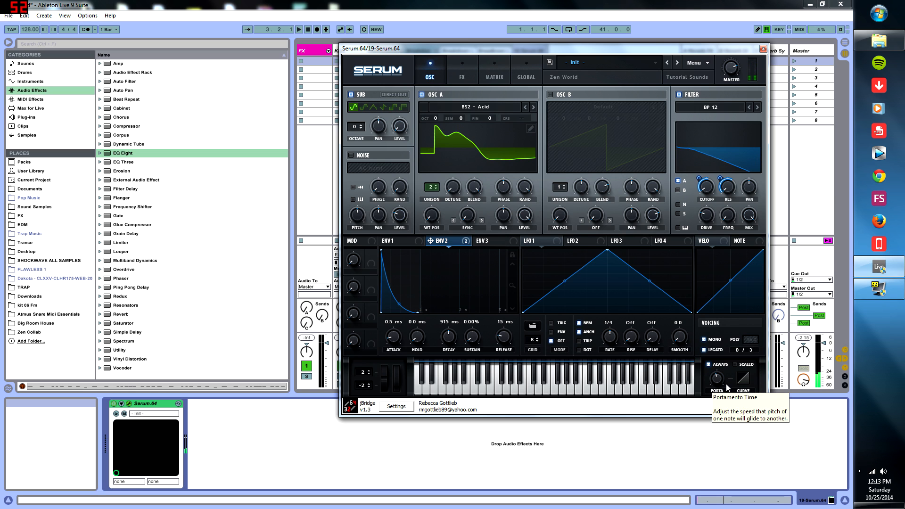
left_click_drag(709, 377, 706, 387)
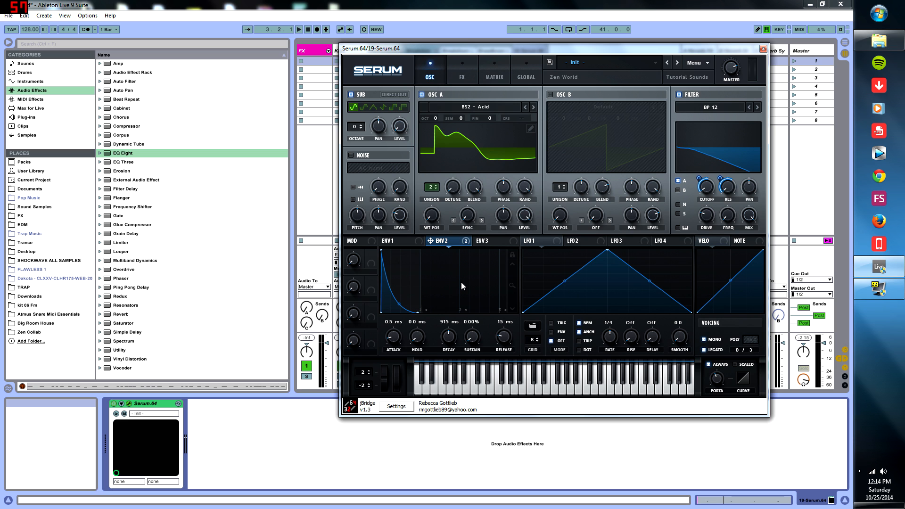
Save the Serum preset to the Desktop as "Zen World Acid PH Level".
left_click(550, 64)
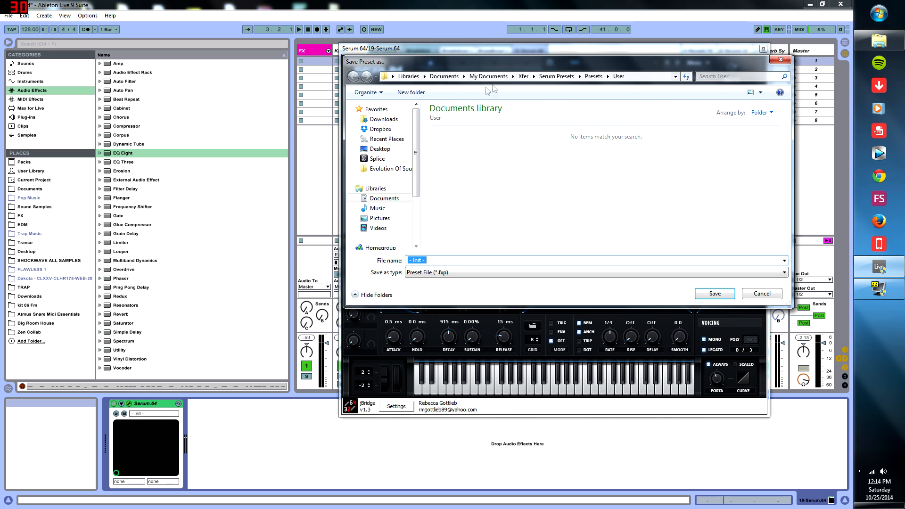
left_click(380, 148)
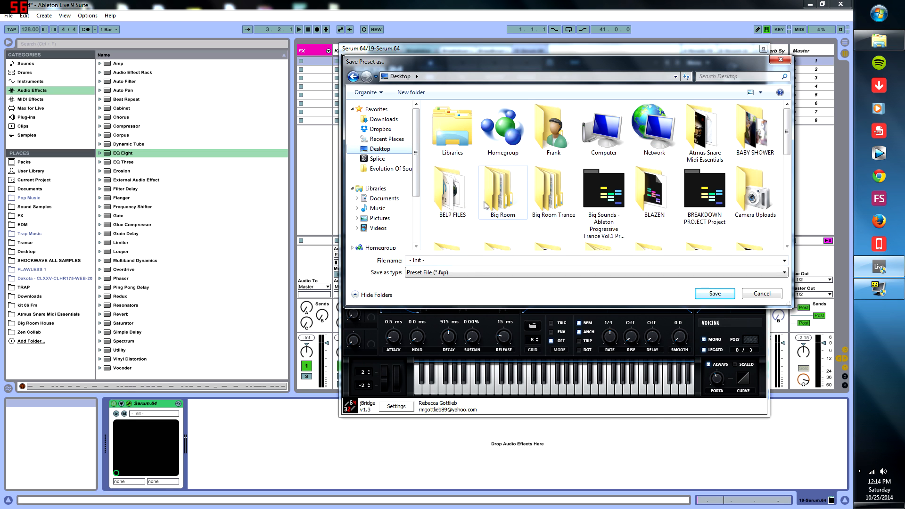
left_click(460, 261)
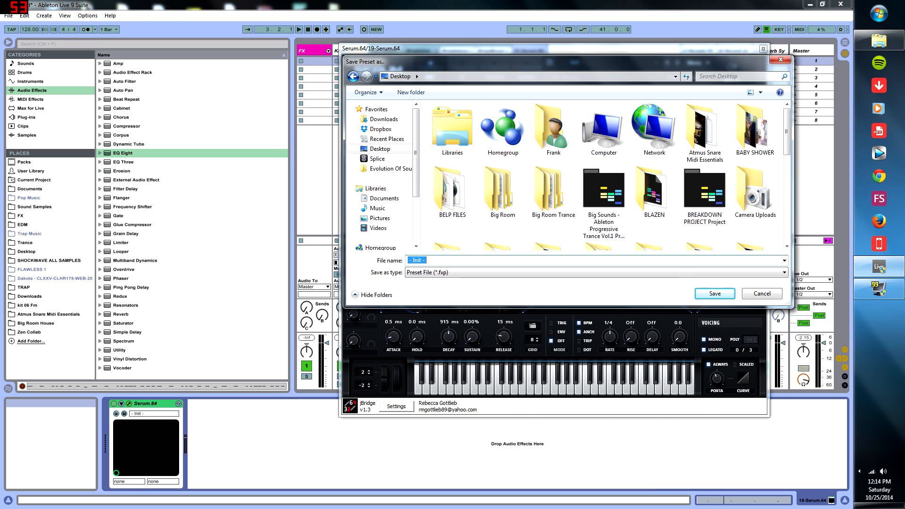
type("Zen World Acid PH Level")
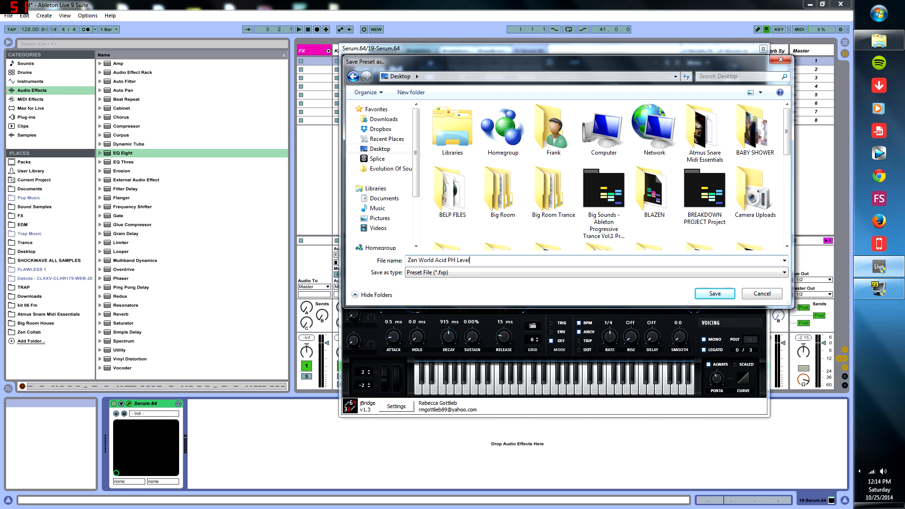
key("Return")
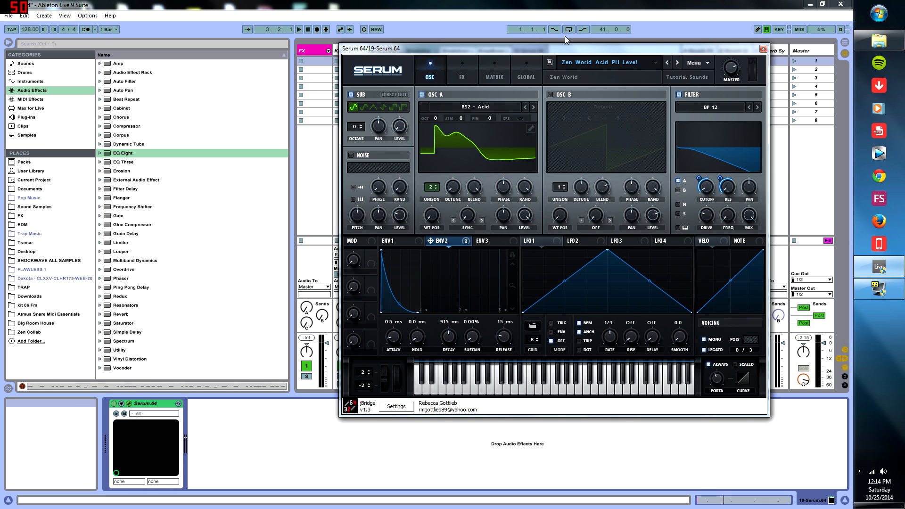